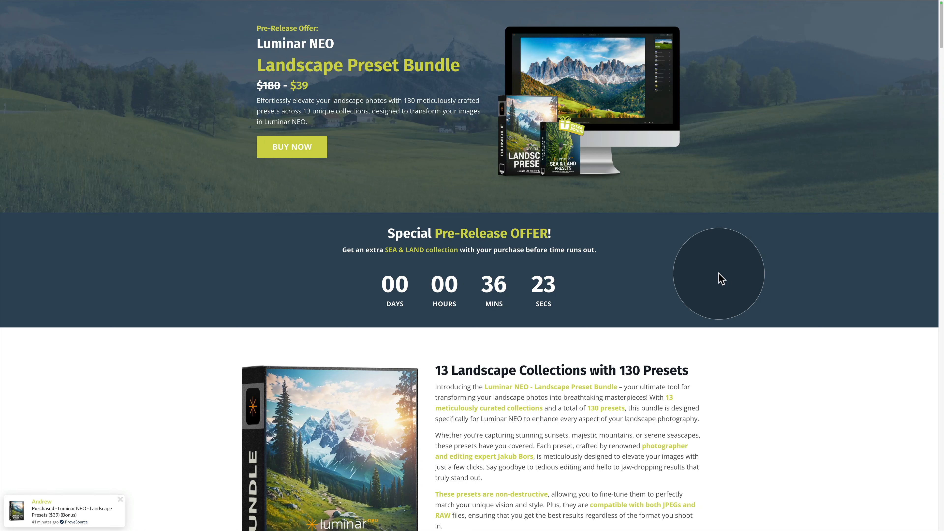
Look through the Landscape Preset Bundle page, from the RAW Development collection down to the bonus Sea & Land collection.
scroll(720, 277, "down", 15)
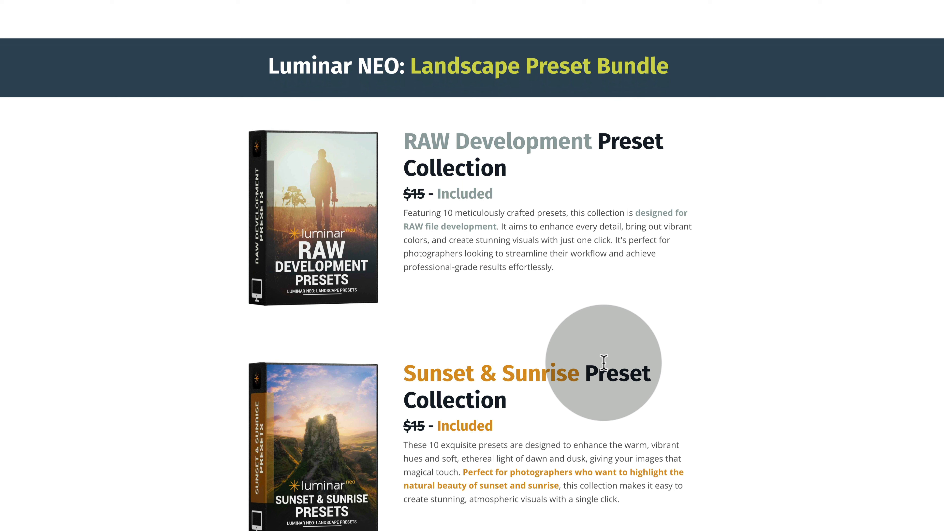
scroll(748, 312, "down", 2)
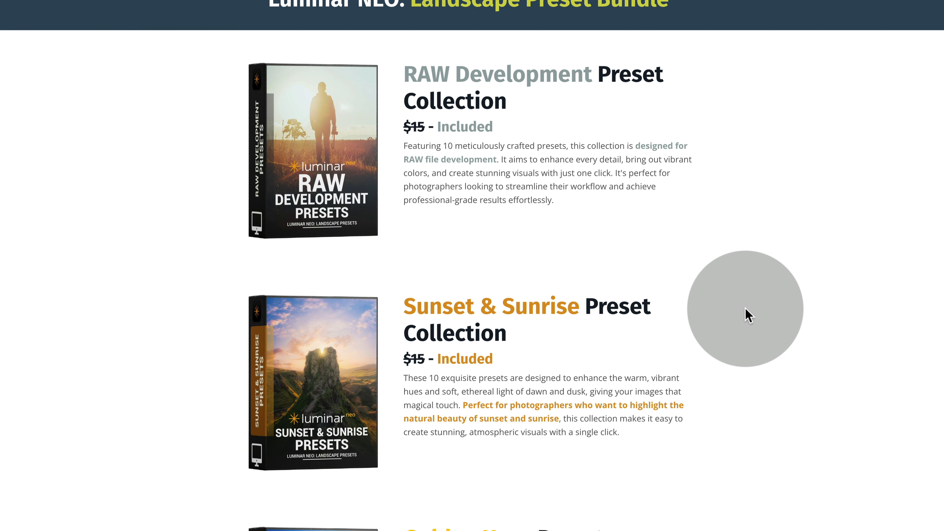
scroll(748, 314, "down", 2)
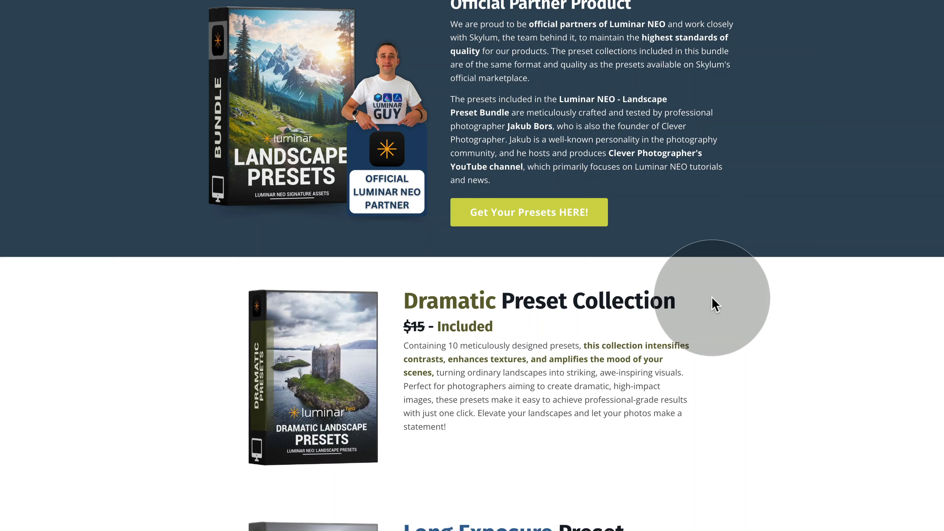
scroll(711, 297, "down", 5)
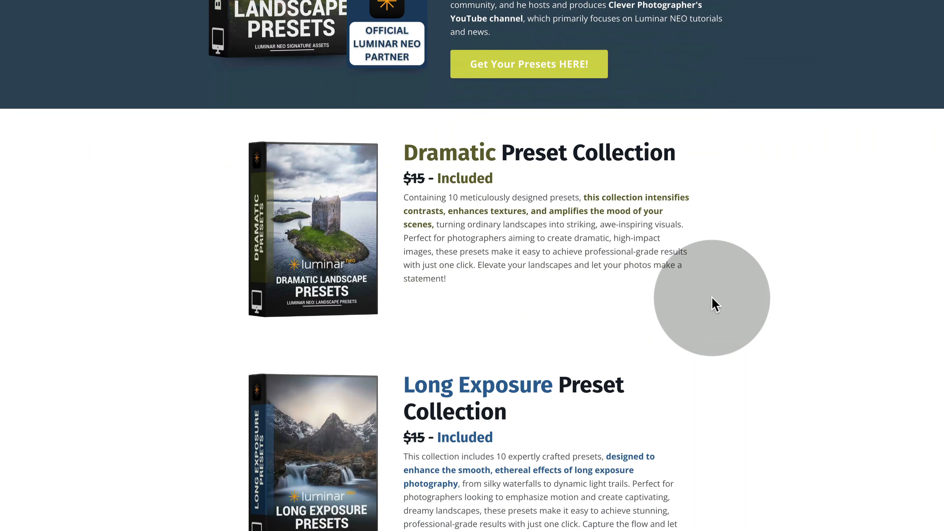
scroll(711, 298, "down", 7)
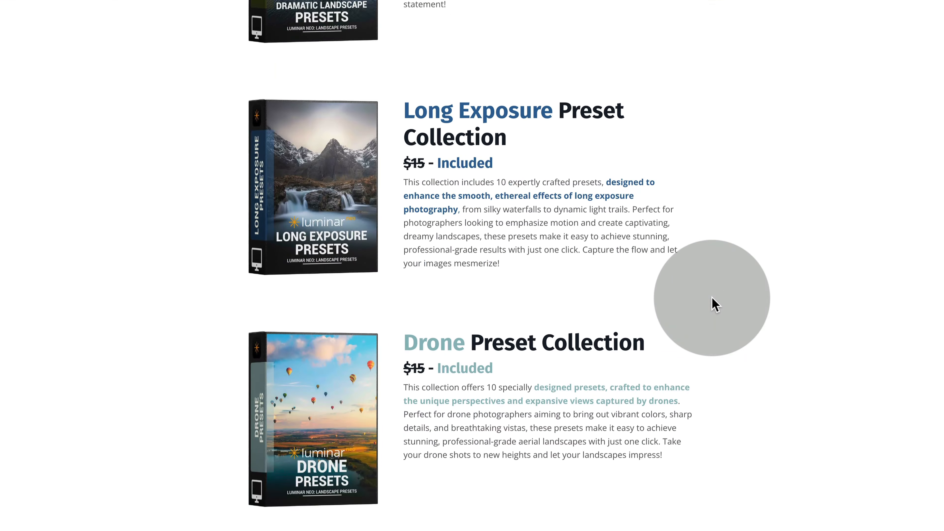
scroll(715, 304, "down", 1)
scroll(715, 304, "down", 15)
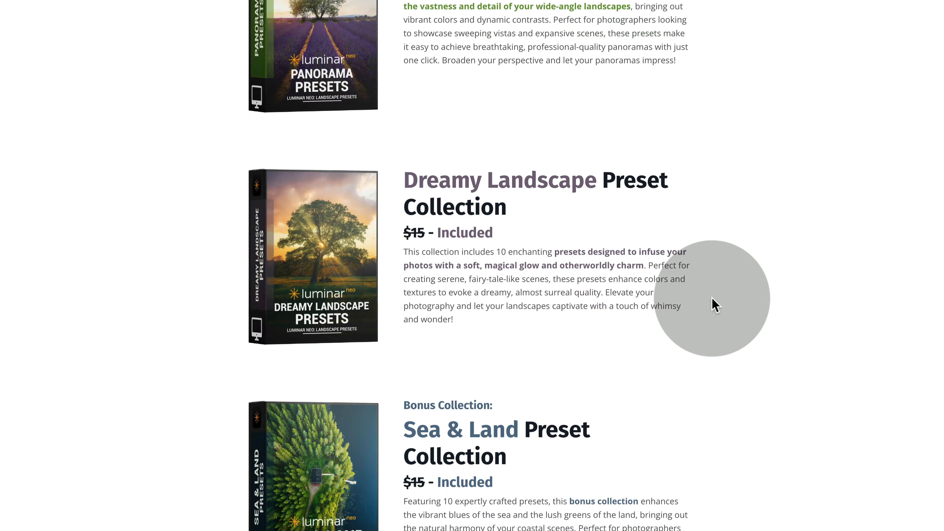
scroll(604, 368, "down", 1)
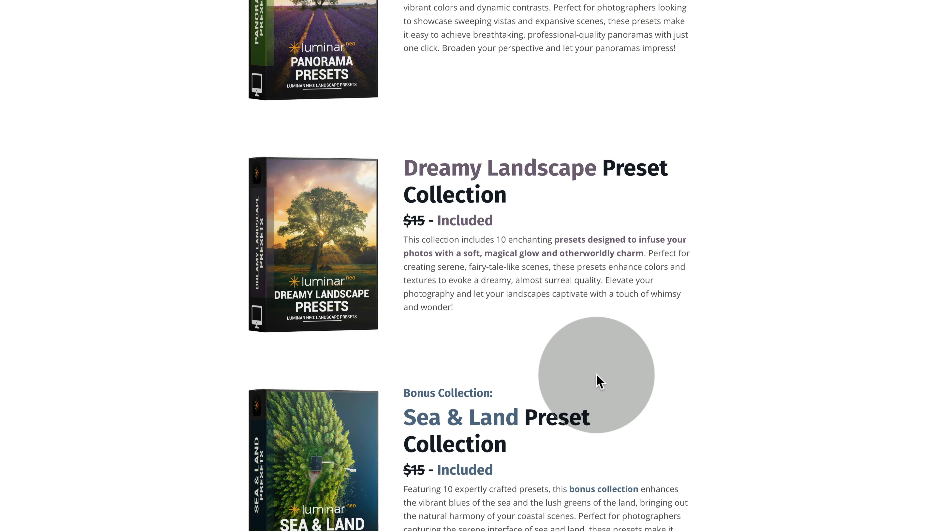
scroll(599, 381, "down", 3)
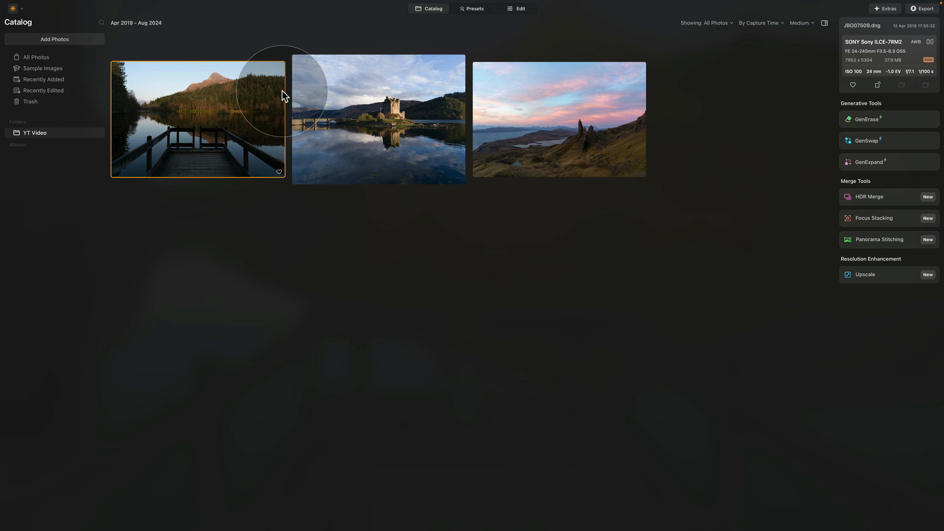
Switch to Luminar Neo, open the lake pier photo's presets, and import Sea & Land.lnpc from the 13 - Sea & Land folder.
left_click(206, 139)
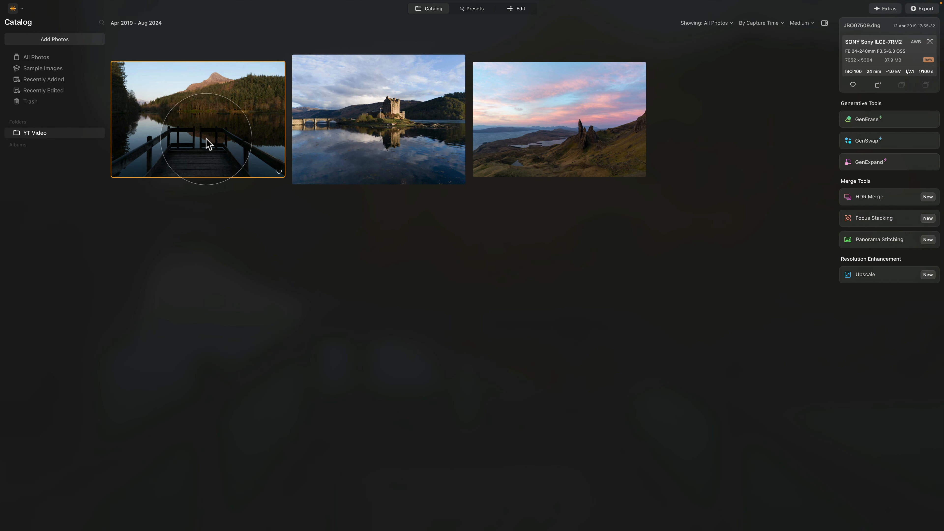
left_click(474, 11)
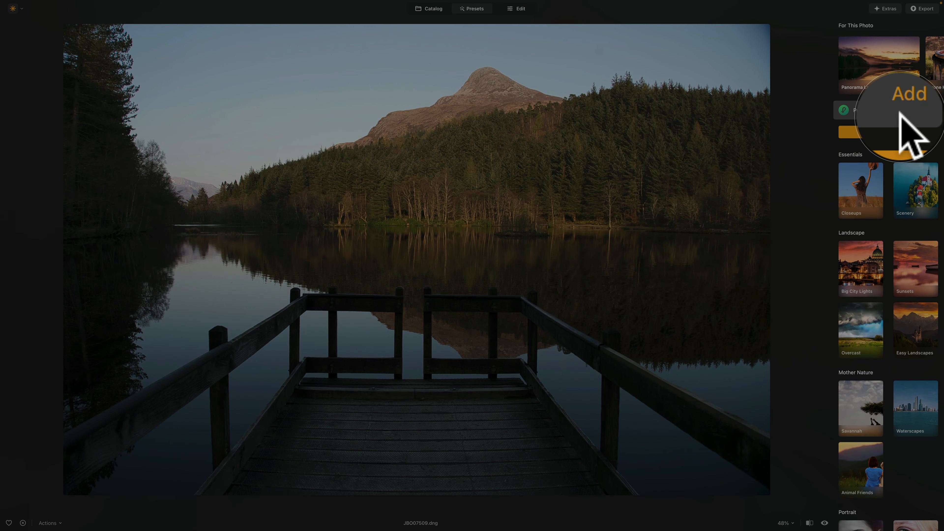
left_click(932, 110)
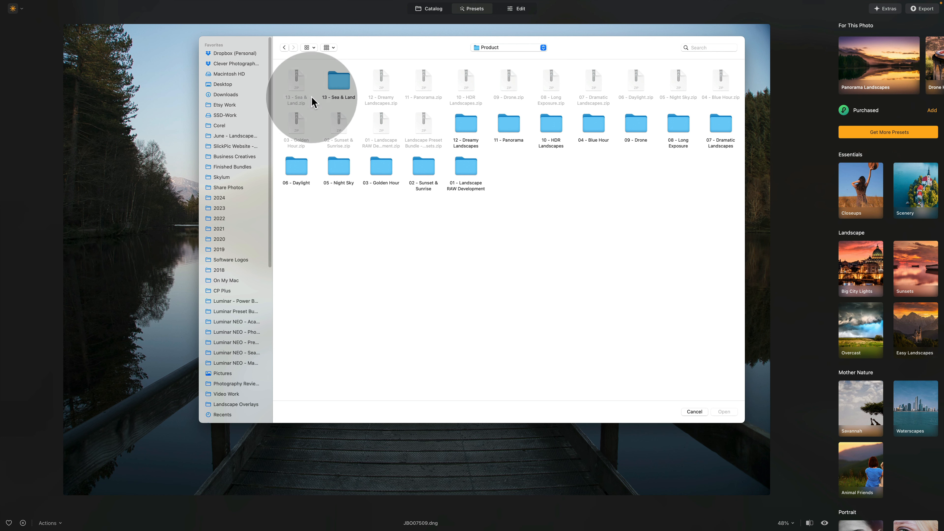
double_click(339, 81)
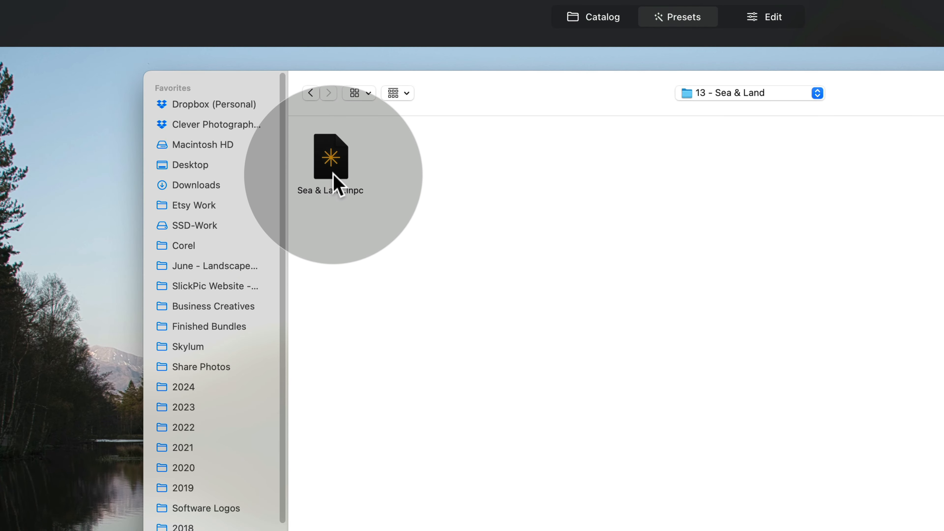
left_click(332, 173)
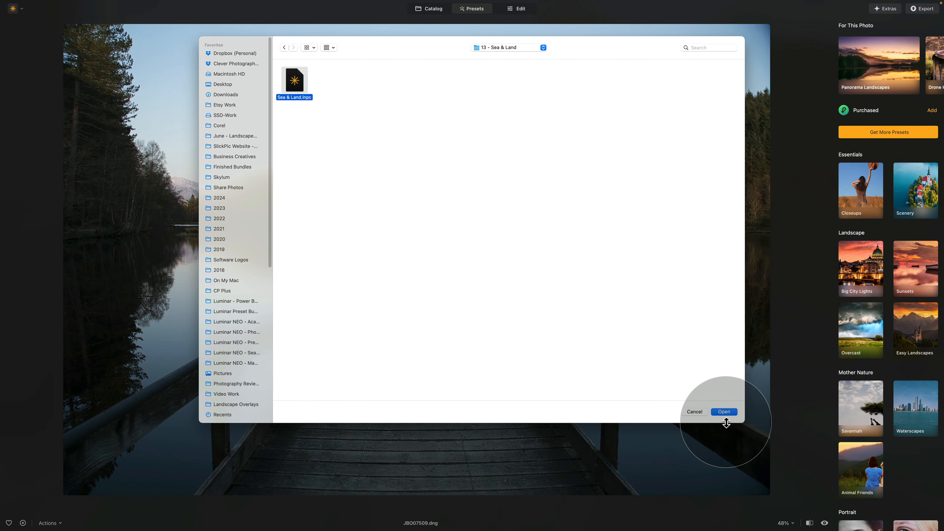
left_click(723, 412)
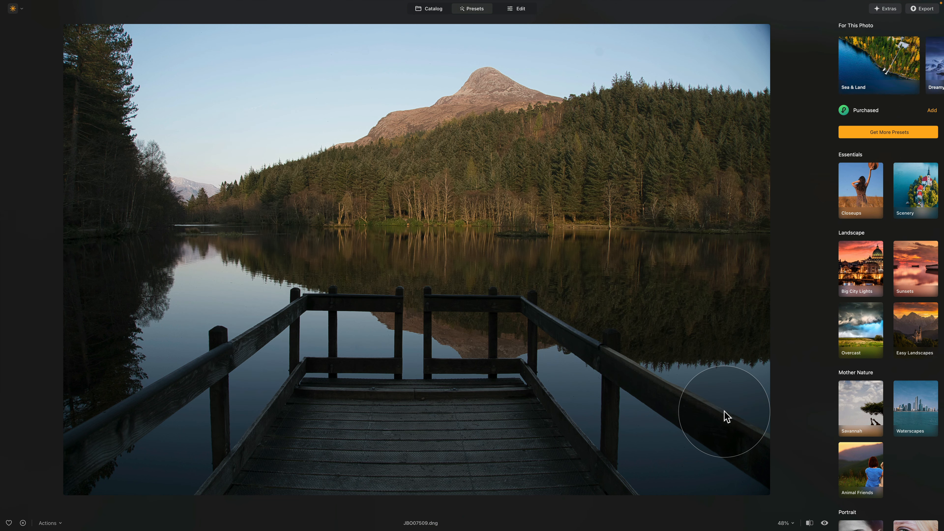
From the purchased Sea & Land collection, try Harbor Harmony at 48 and replace it with Island Escape at 62.
left_click(864, 112)
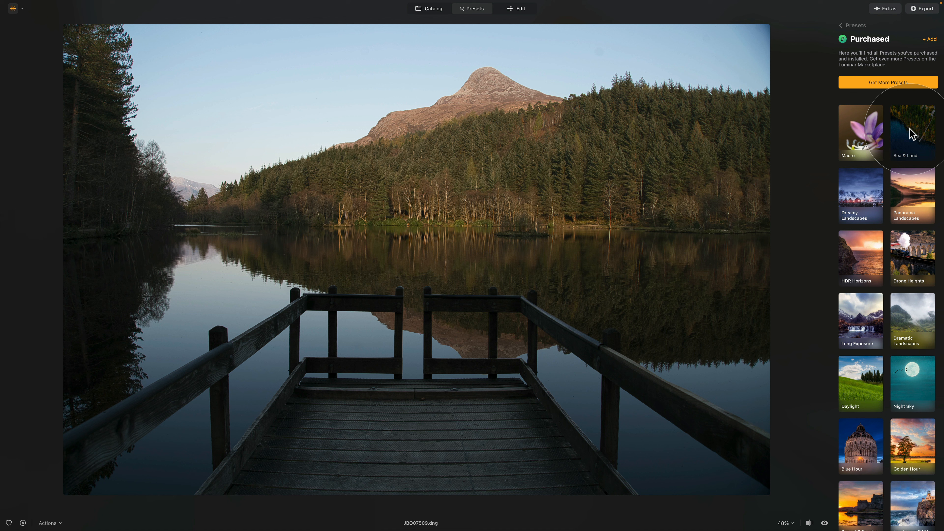
left_click(908, 132)
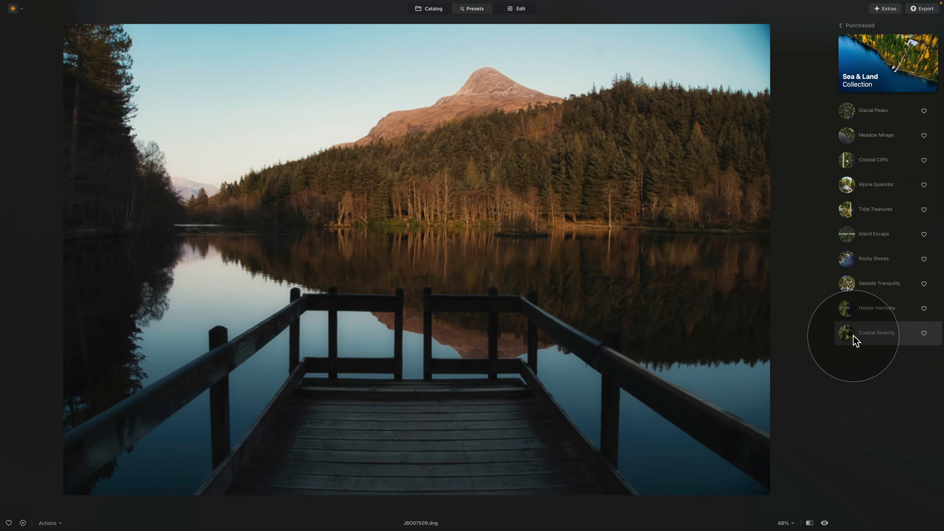
left_click(869, 310)
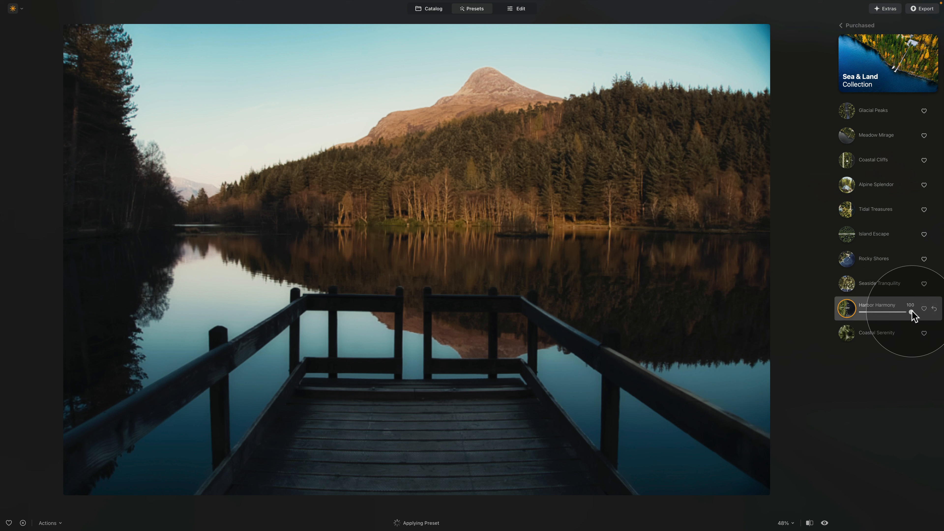
left_click_drag(911, 310, 887, 319)
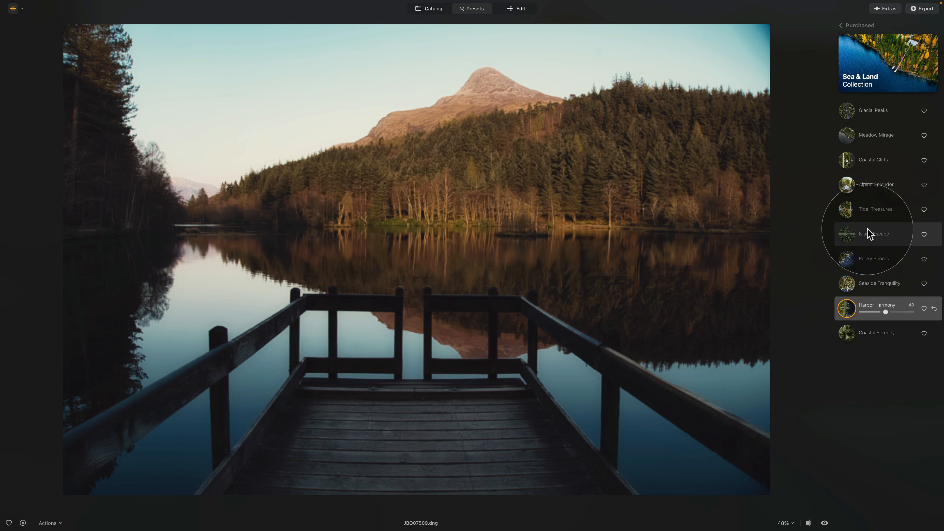
left_click(885, 243)
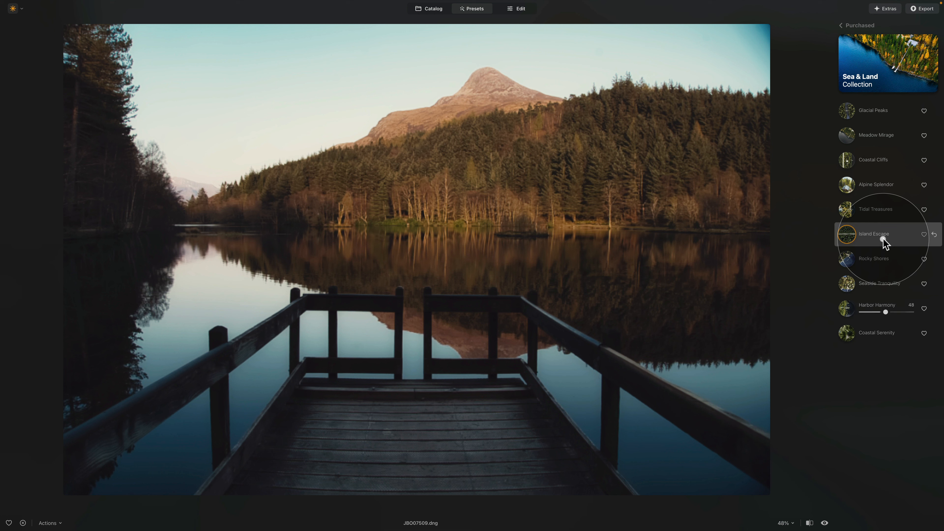
mouse_move(888, 240)
left_mouse_down()
mouse_move(901, 239)
mouse_move(887, 240)
mouse_move(894, 237)
left_mouse_up()
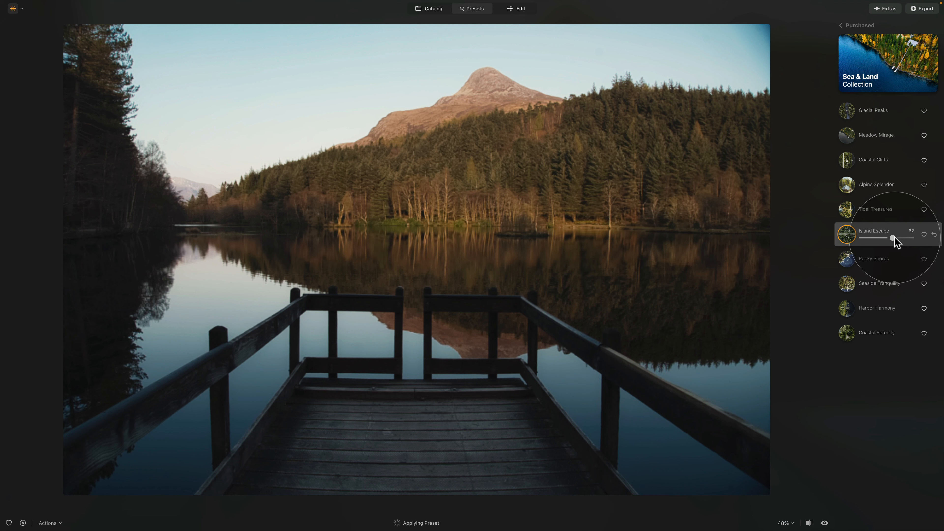
Return to the catalog and open the castle photo for applying presets.
left_click(516, 15)
left_click(429, 9)
left_click(394, 132)
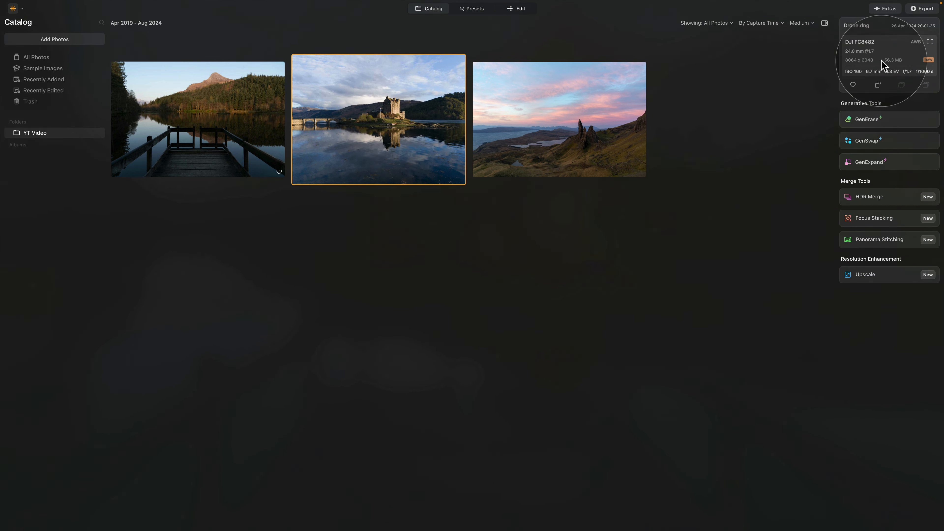
left_click(477, 10)
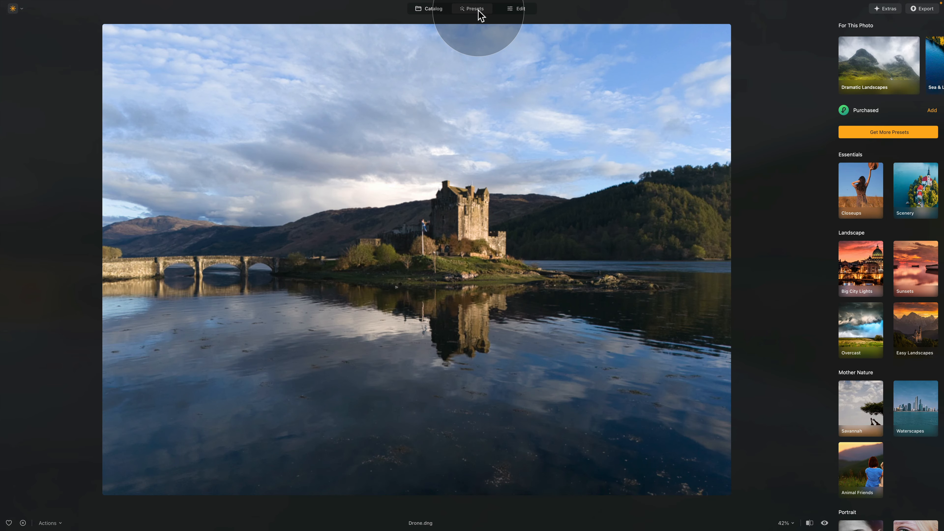
Apply the Evening Magic preset from the purchased Golden Hour collection to the castle photo at strength 90.
left_click(865, 110)
scroll(886, 234, "down", 5)
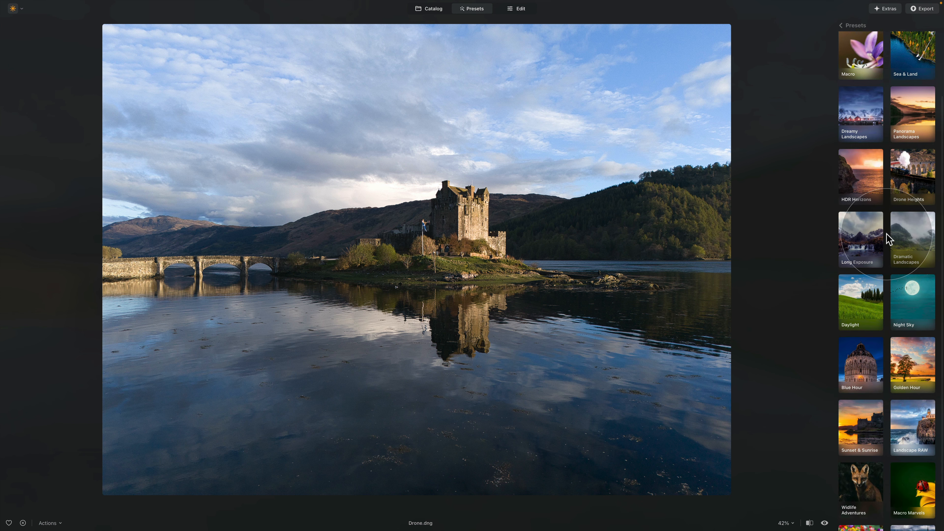
scroll(899, 297, "down", 2)
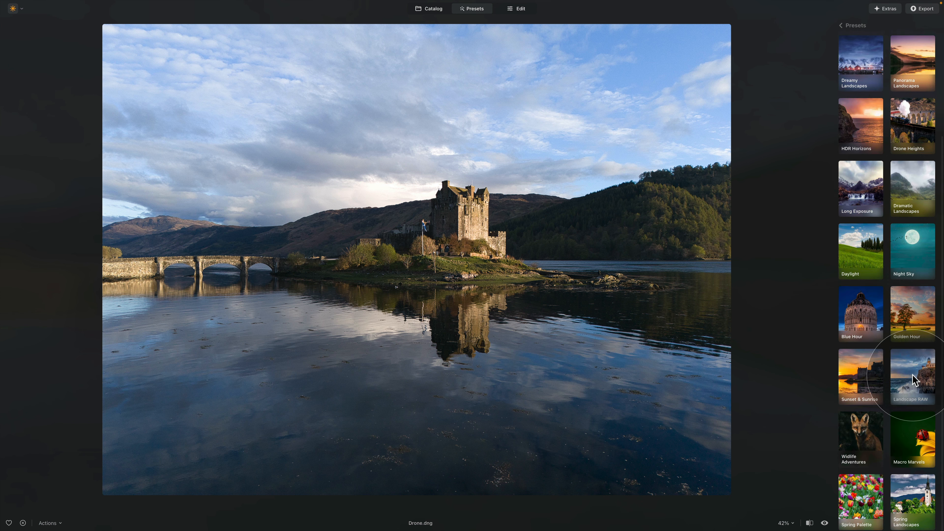
left_click(911, 317)
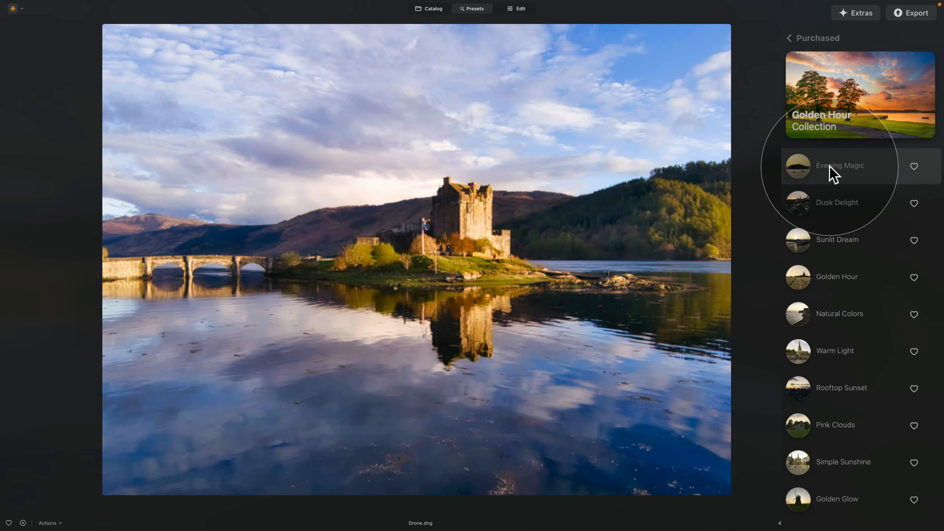
left_click(823, 168)
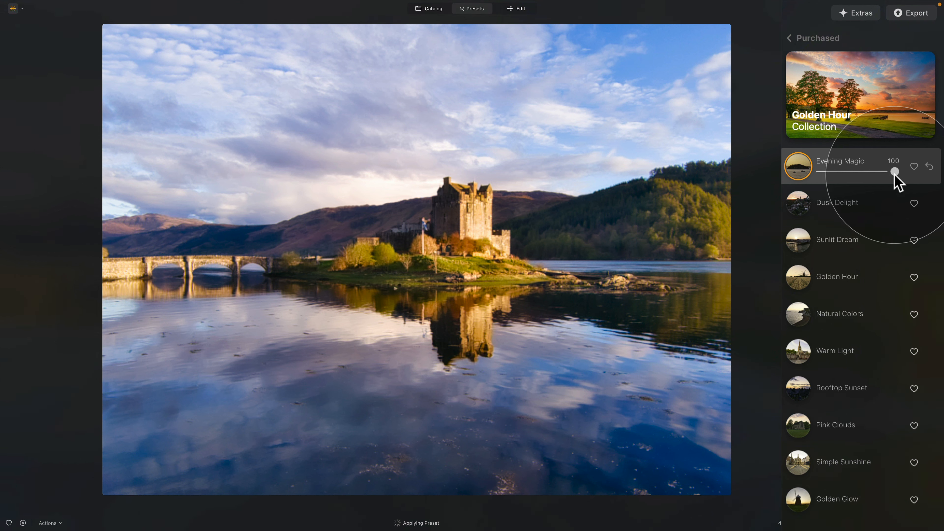
left_click_drag(894, 175, 893, 172)
left_click_drag(863, 172, 888, 172)
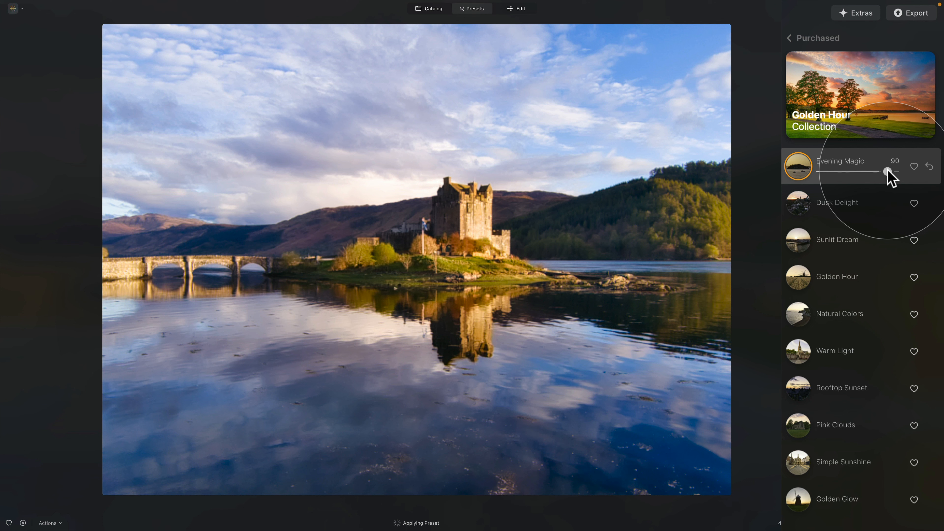
Open the castle photo's list of applied edits and expand the RAW Develop adjustments, including Blacks & Whites.
left_click(513, 9)
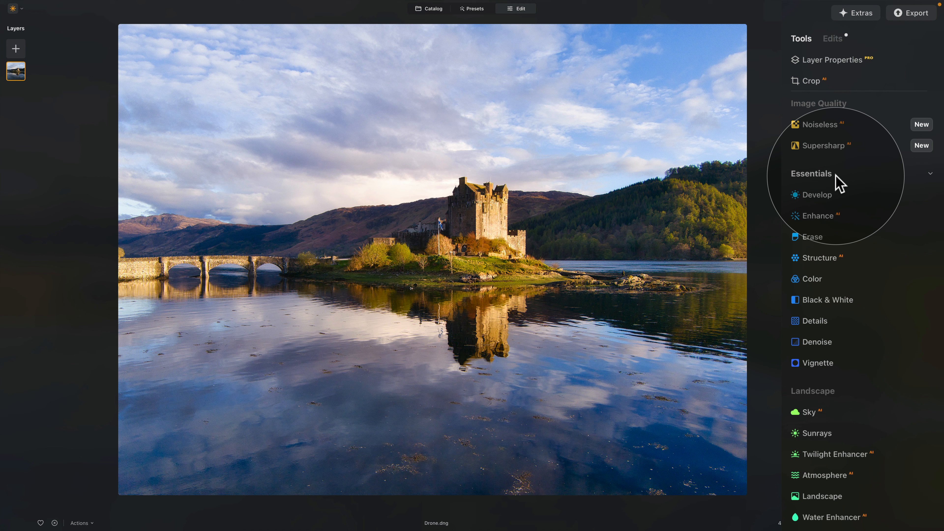
left_click(833, 39)
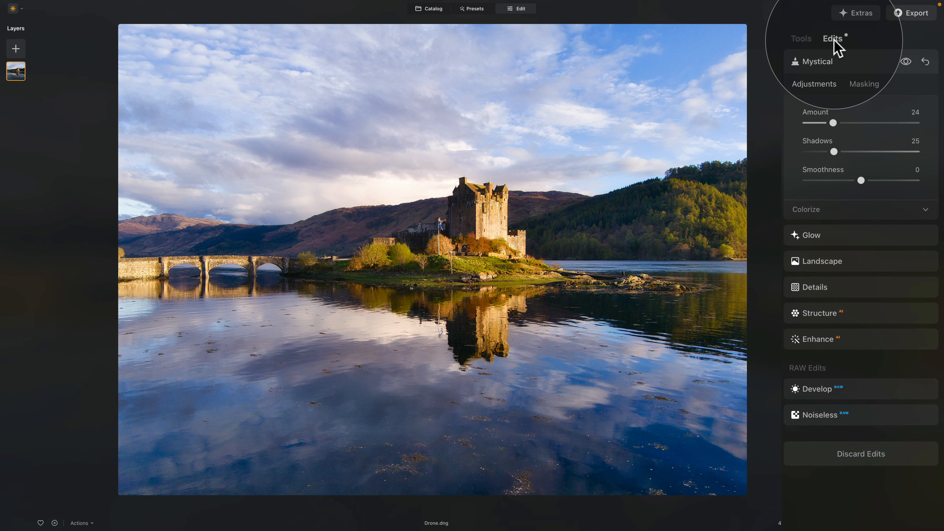
left_click(846, 66)
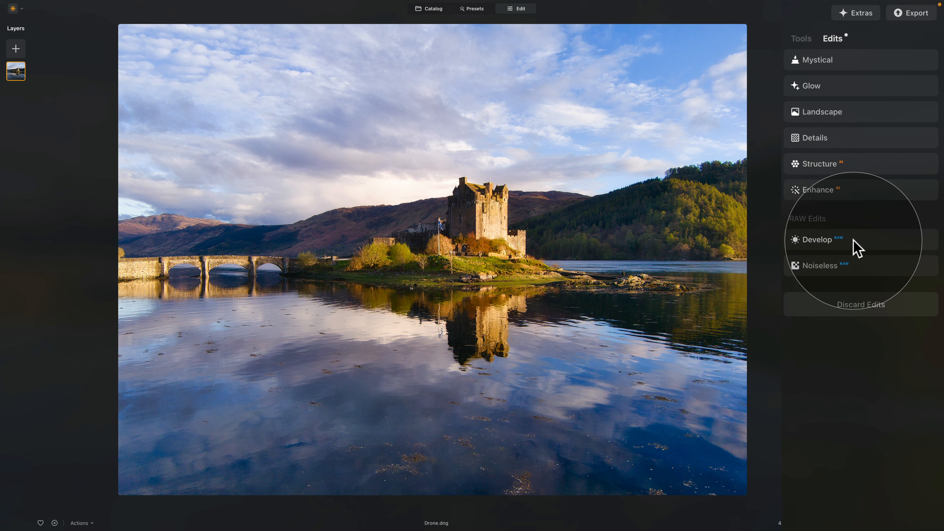
left_click(801, 39)
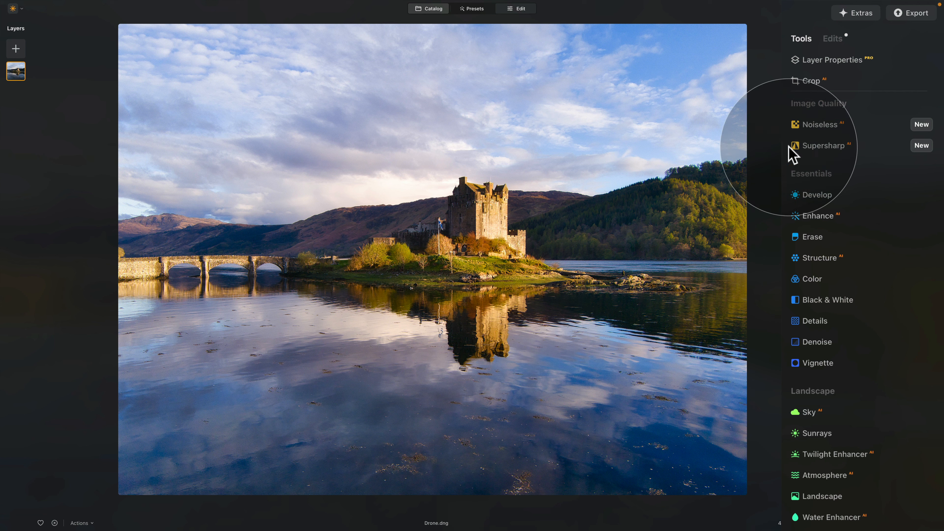
left_click(832, 39)
left_click(849, 246)
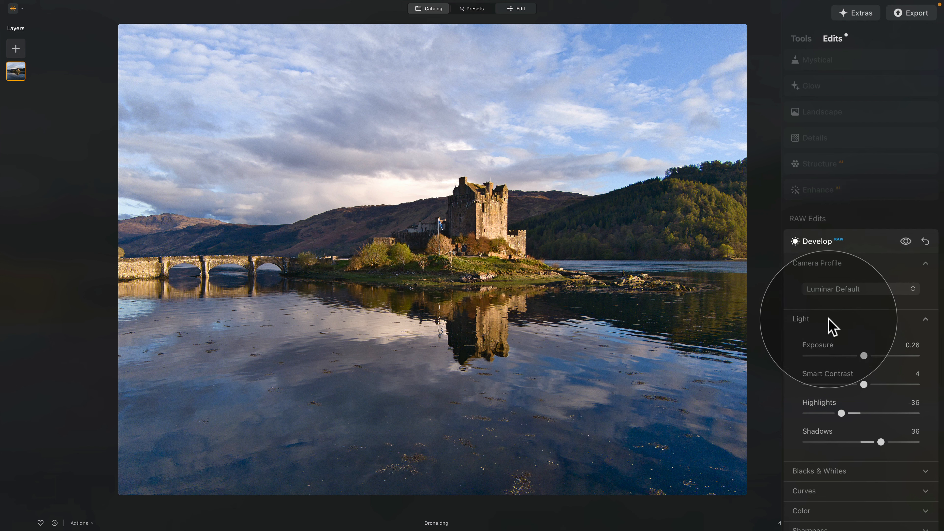
left_click(817, 471)
Show the histogram for the castle photo.
right_click(561, 196)
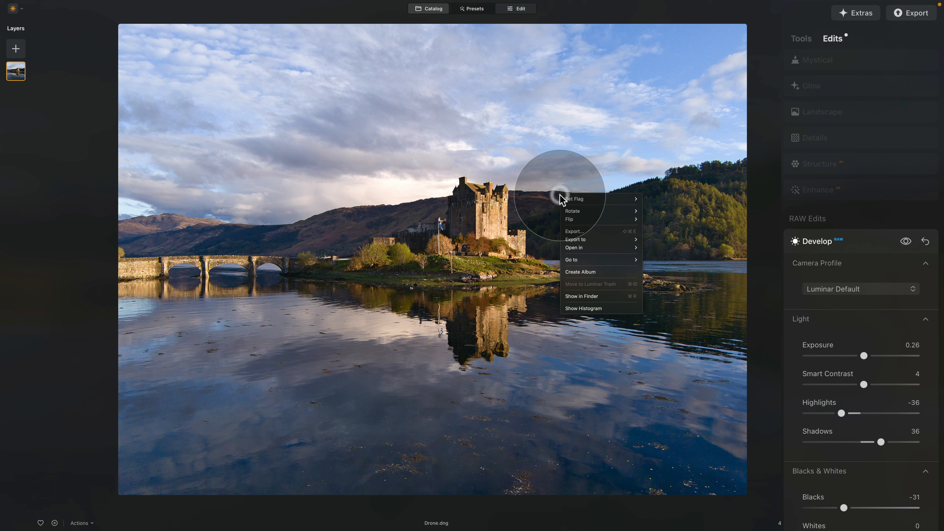
left_click(609, 309)
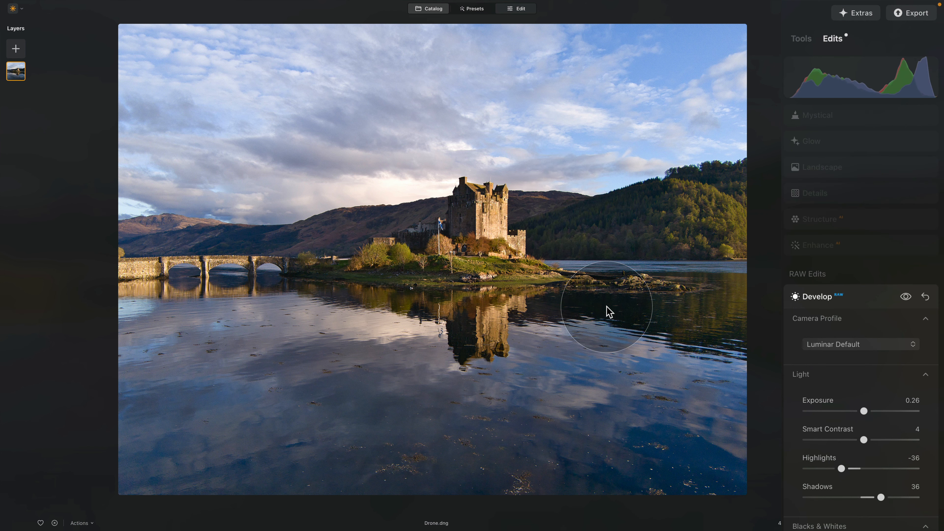
mouse_move(822, 93)
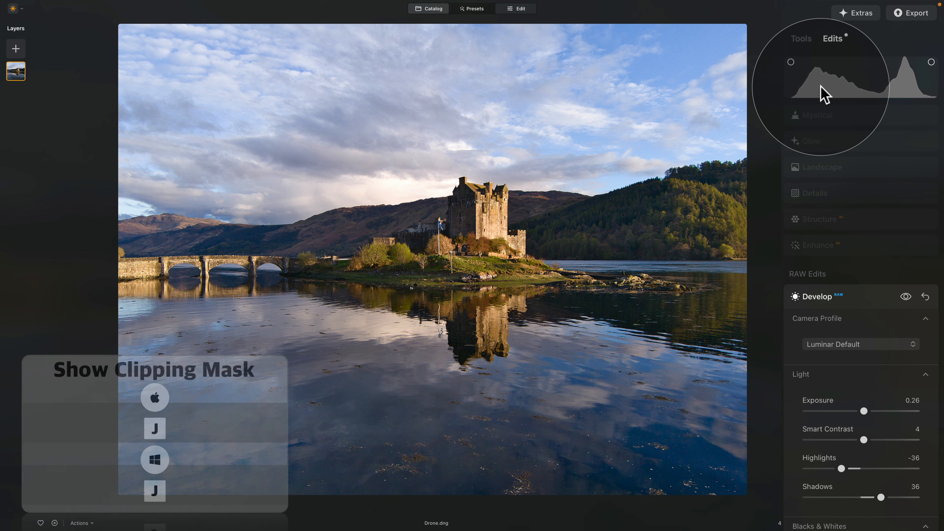
Show the castle photo's clipping mask, lower its RAW Highlights to -79 and raise Shadows slightly to recover the clipped sky.
key("super+j")
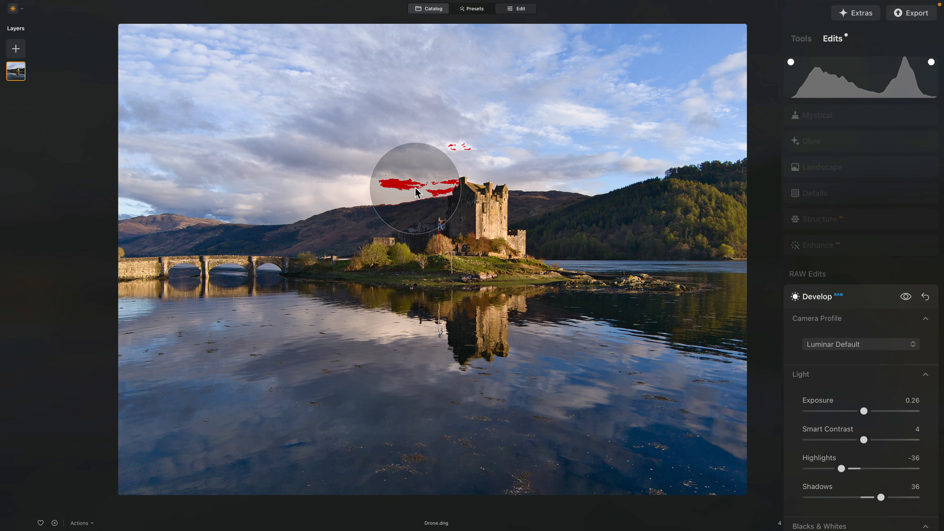
scroll(846, 301, "down", 1)
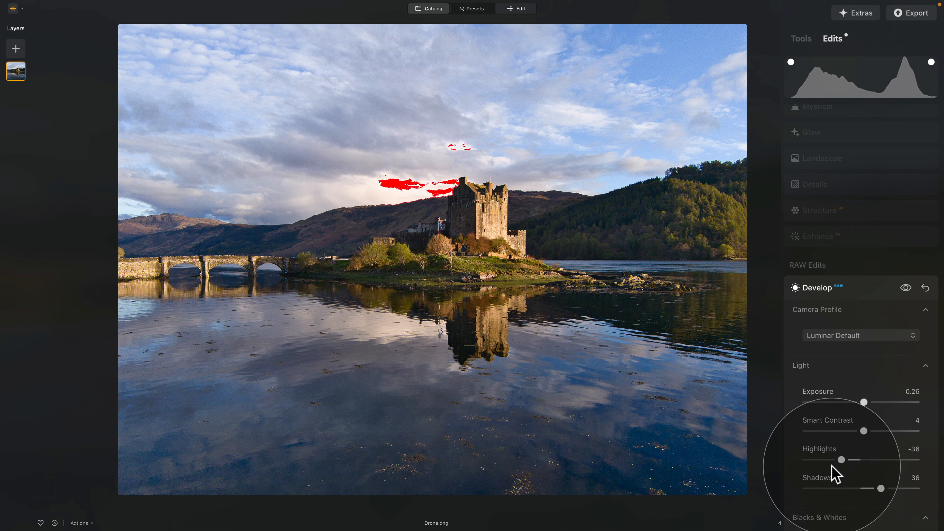
left_click_drag(841, 460, 817, 460)
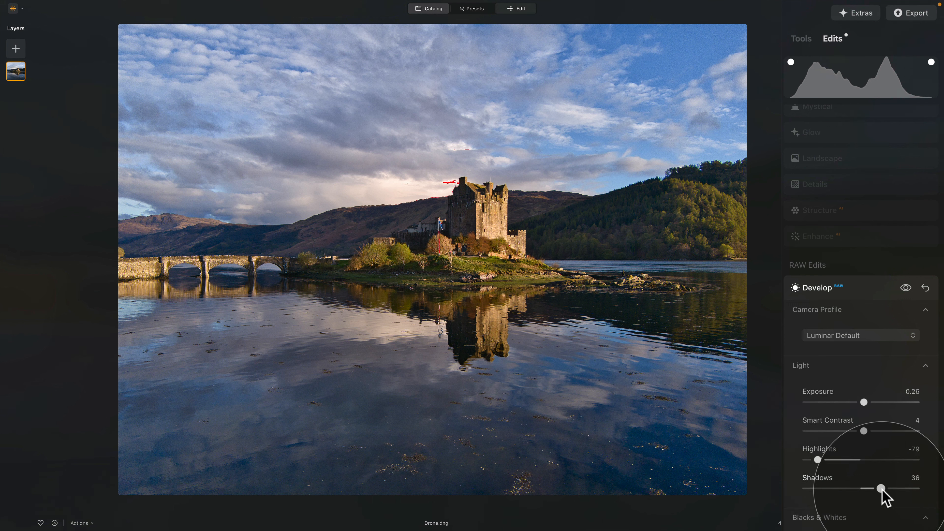
left_click_drag(881, 489, 888, 489)
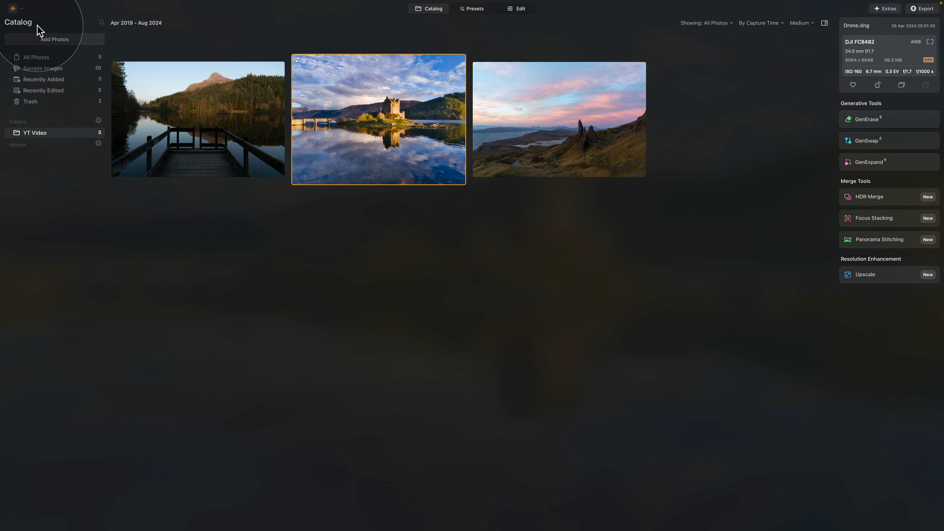
Open the pink-sky rock pinnacle photo from the catalog and bring up the purchased Sunset & Sunrise preset collection for it.
left_click(559, 142)
double_click(560, 143)
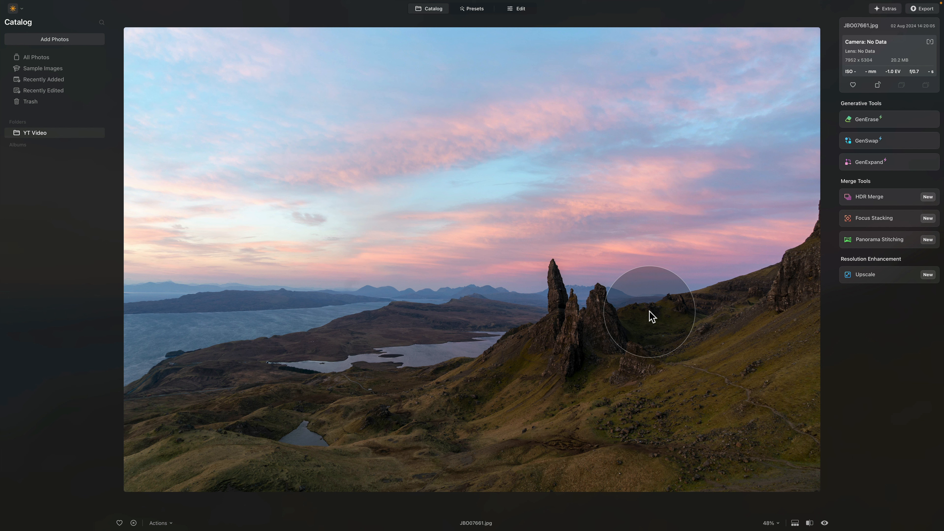
left_click(472, 8)
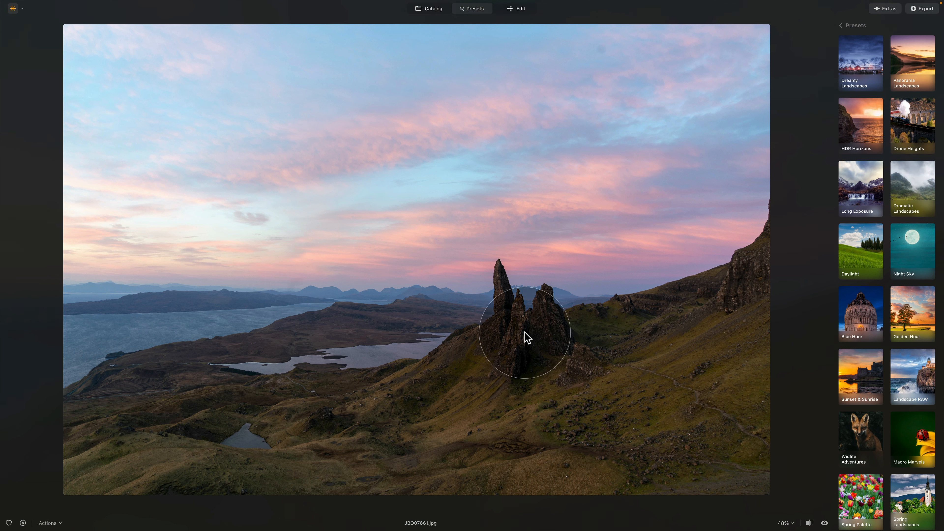
left_click(855, 377)
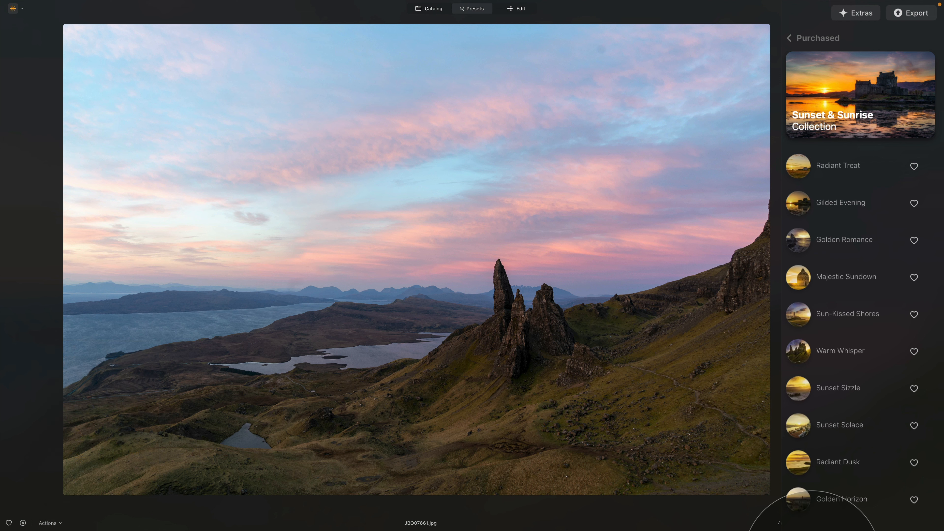
Preview Sunset & Sunrise presets on the pinnacle photo, including Radiant Treat, Majestic Sundown, Sun-Kissed Shores, Warm Whisper and Sunset Sizzle.
left_click(869, 181)
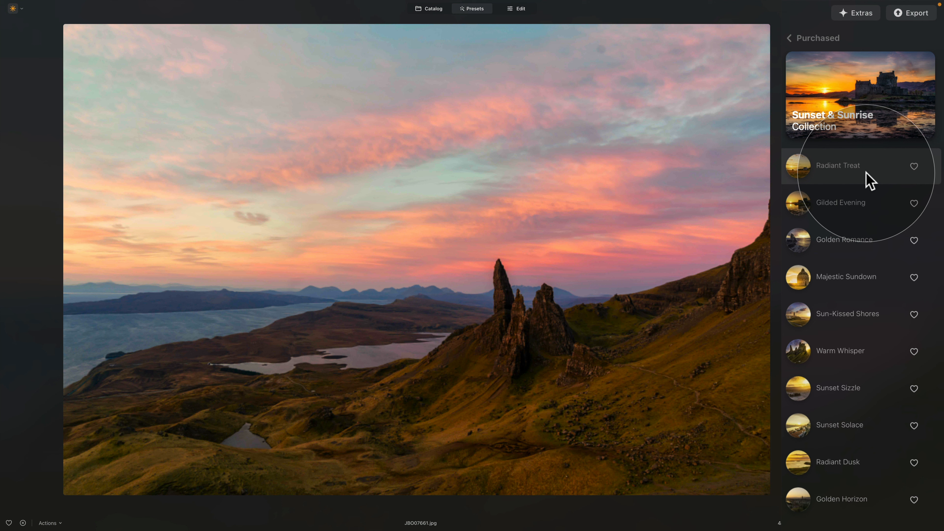
left_click(885, 287)
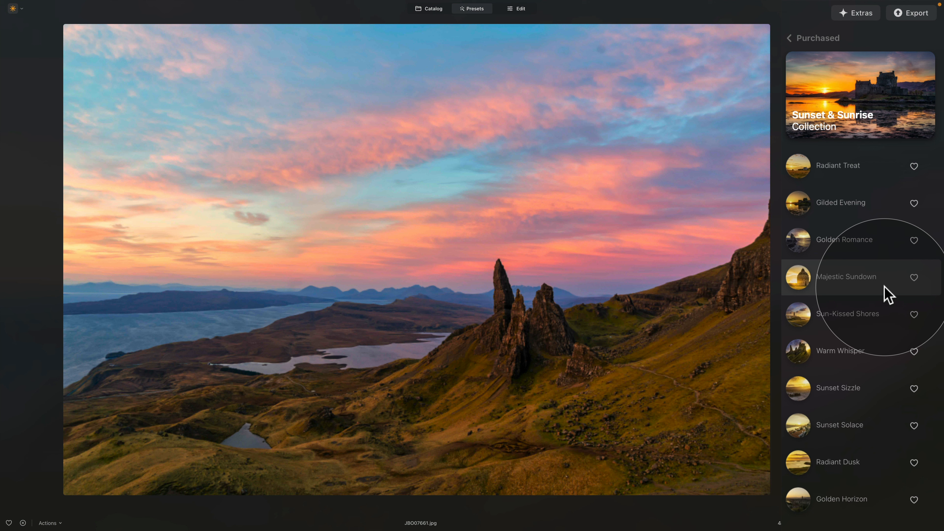
left_click(885, 320)
left_click(877, 357)
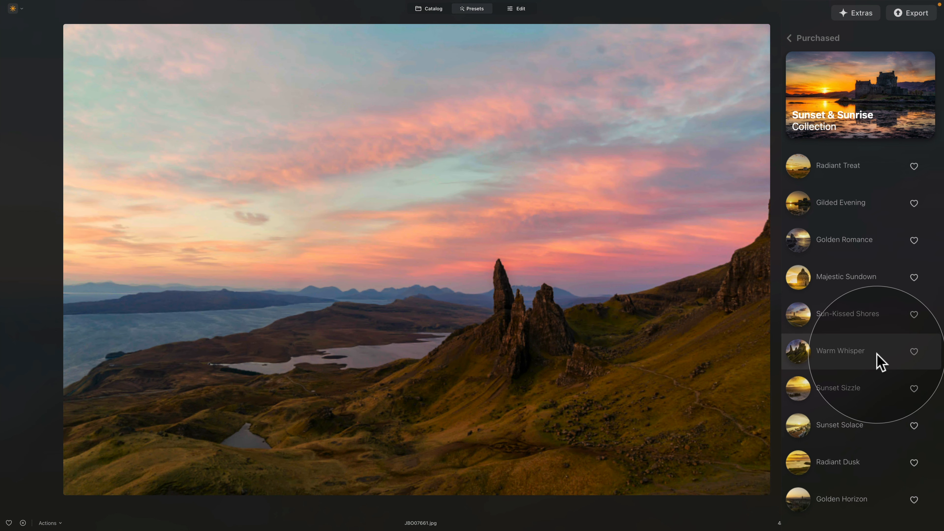
left_click(879, 387)
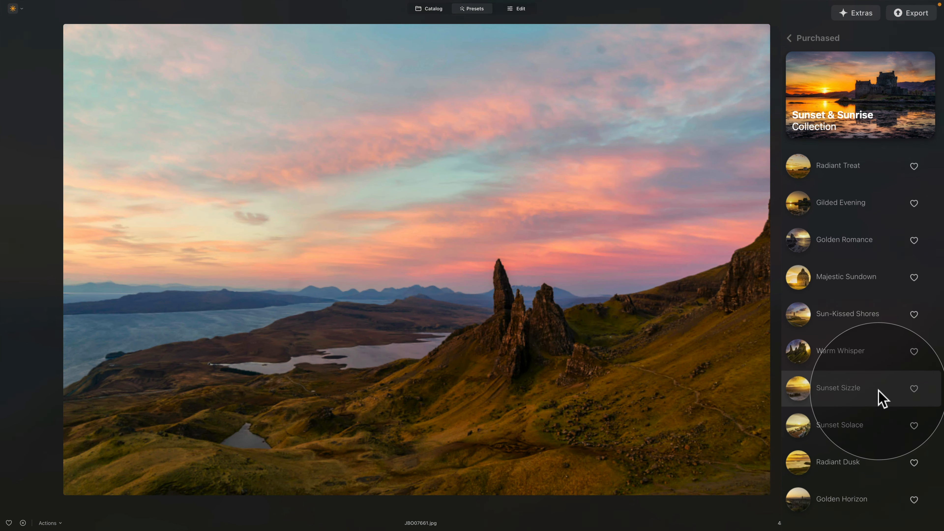
Try the Sunset Solace preset at strength 60 and the Majestic Sundown preset at strength 36 on the pinnacle photo.
left_click(876, 427)
left_click(843, 427)
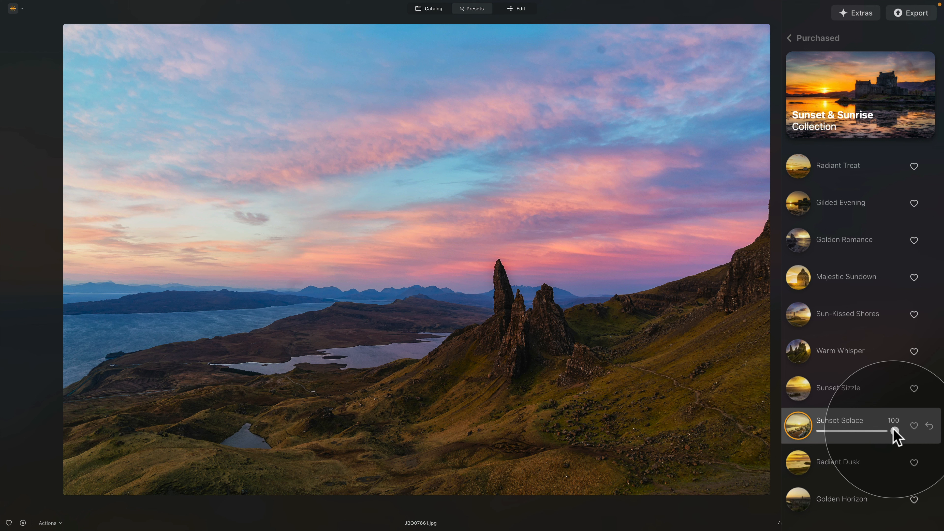
left_click_drag(893, 431, 863, 433)
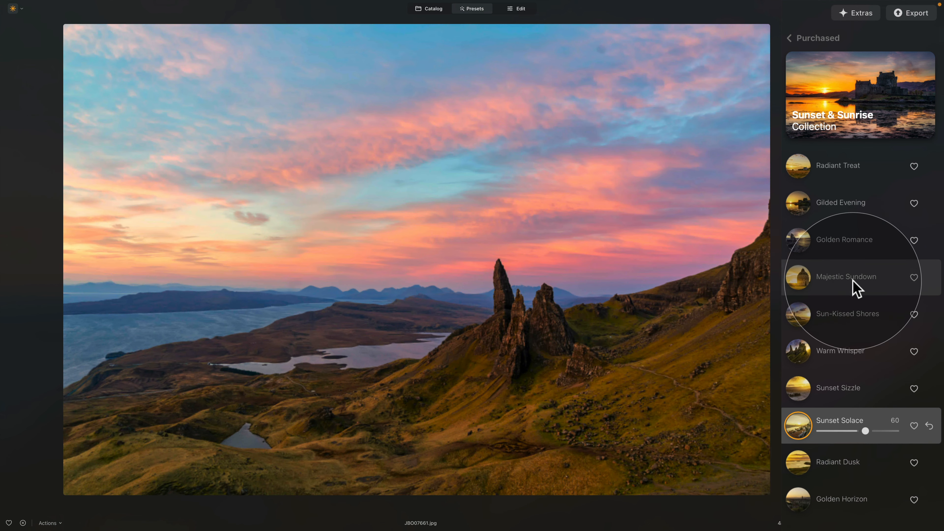
left_click(855, 279)
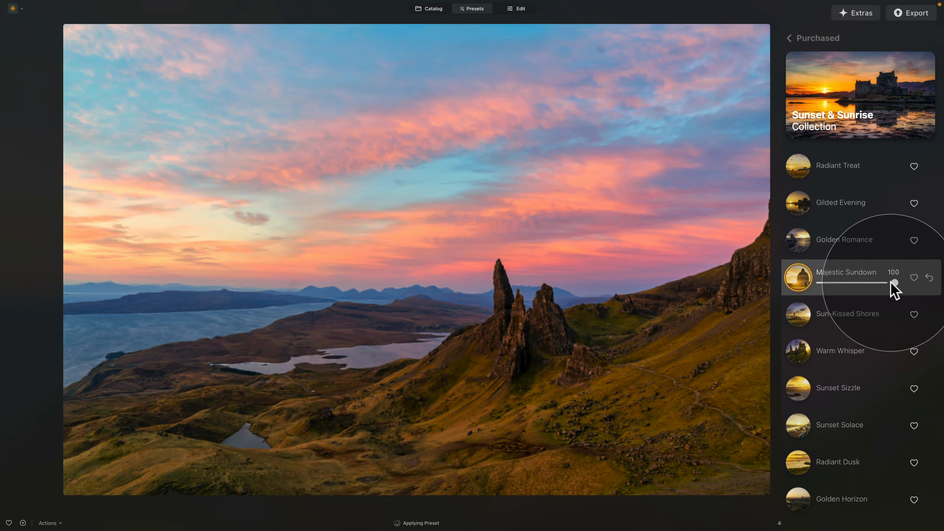
left_click_drag(893, 283, 847, 282)
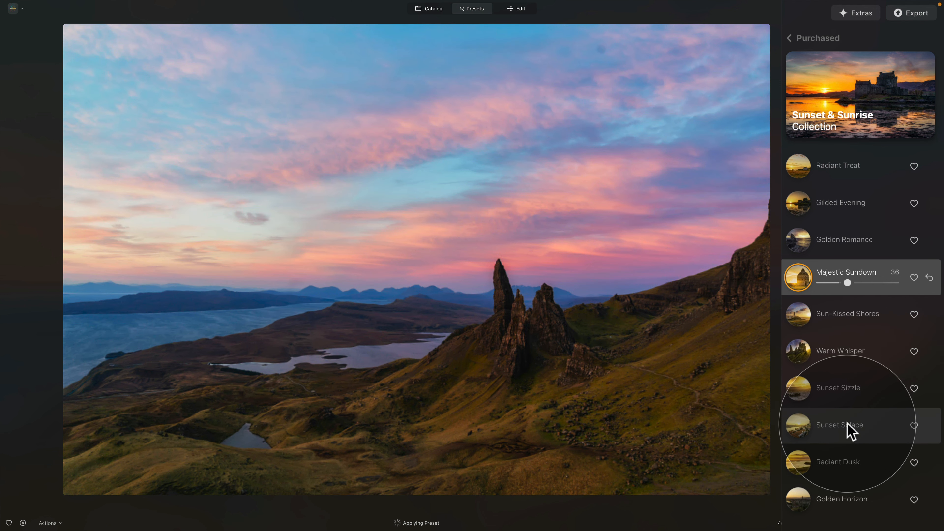
Apply the Sunset Solace preset to the pinnacle photo at strength 60.
left_click(850, 430)
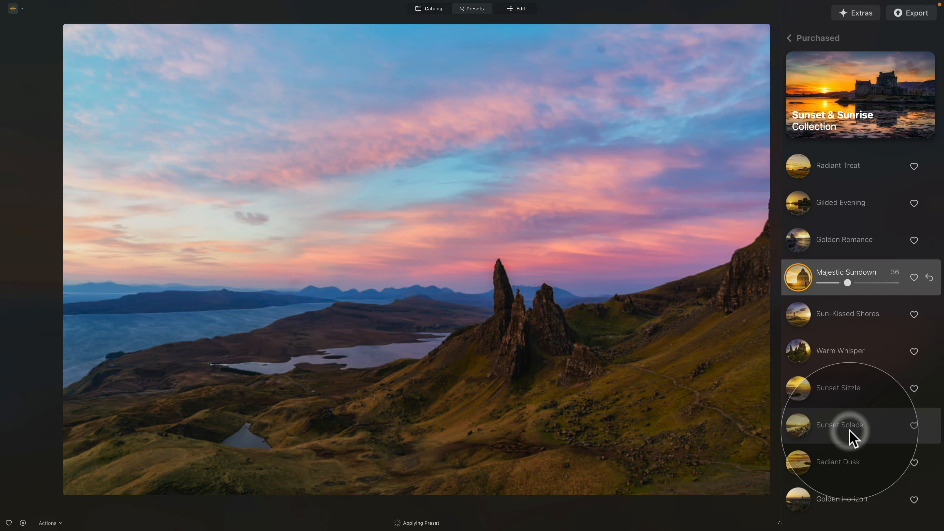
left_click_drag(899, 430, 866, 431)
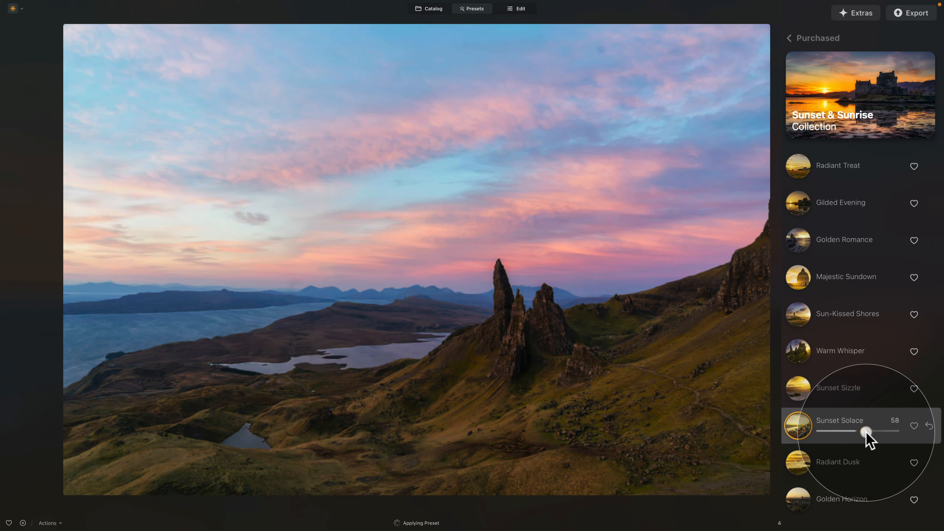
left_click_drag(866, 437, 867, 437)
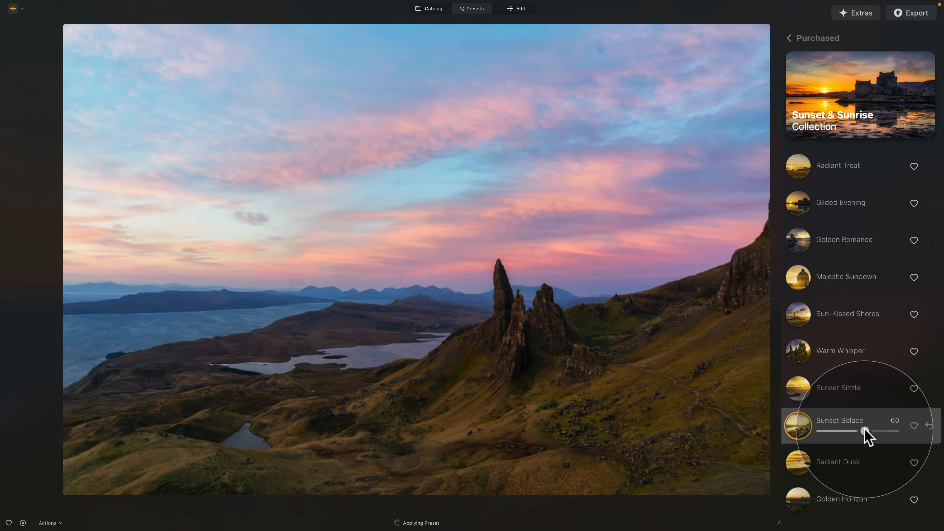
Open the pinnacle photo's list of applied edits, collapse Supercontrast, expand Develop and check the histogram display option.
left_click(516, 9)
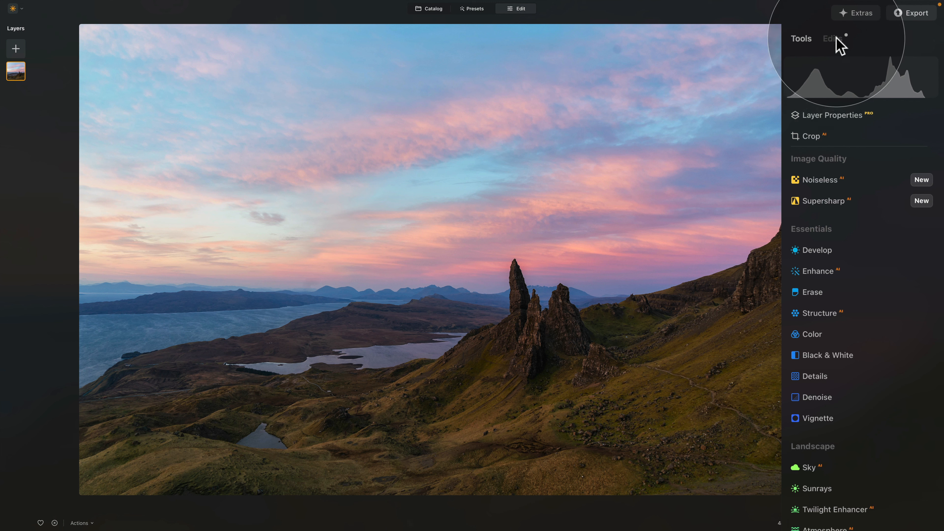
left_click(833, 38)
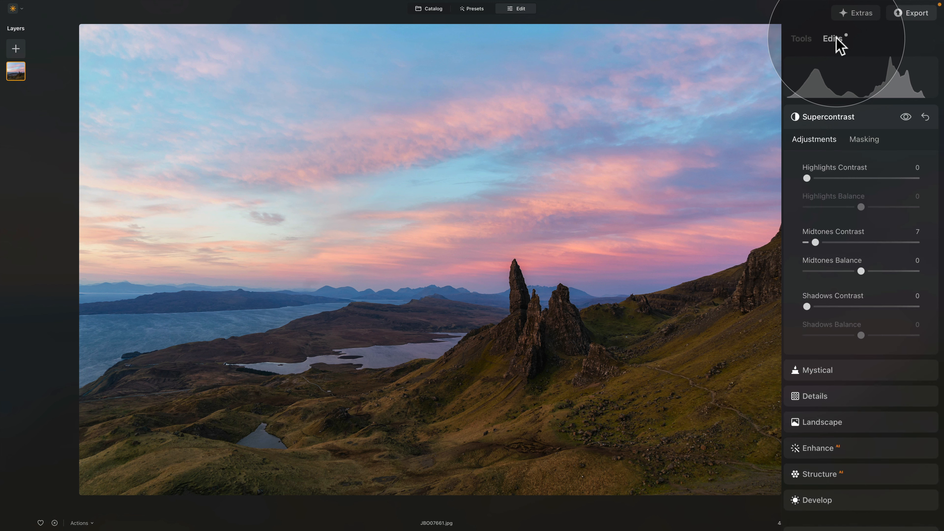
left_click(828, 116)
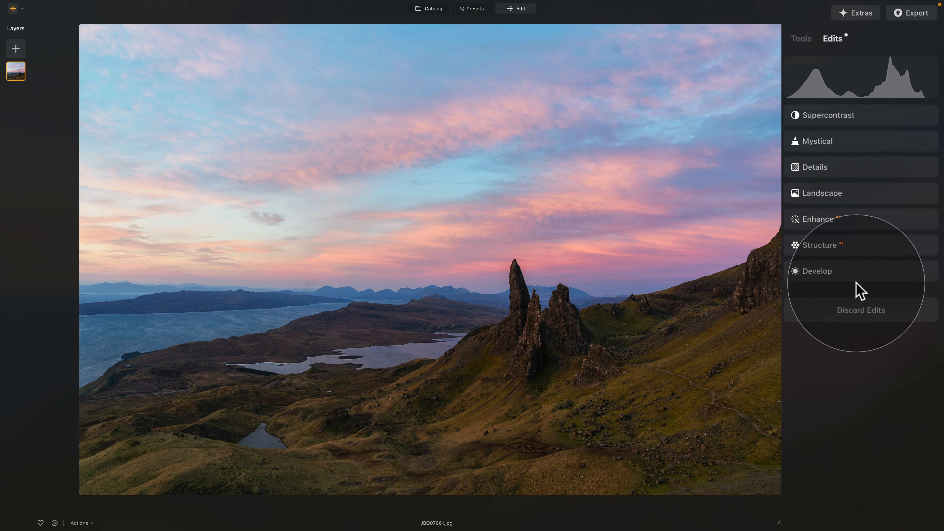
left_click(837, 273)
right_click(584, 209)
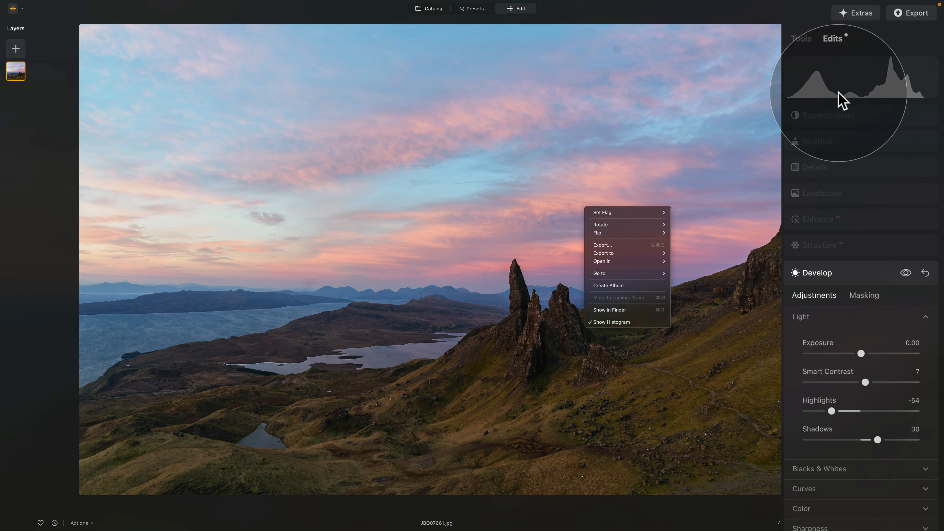
Expand the Blacks & Whites adjustments under Develop and set Highlights to -70.
left_click(905, 447)
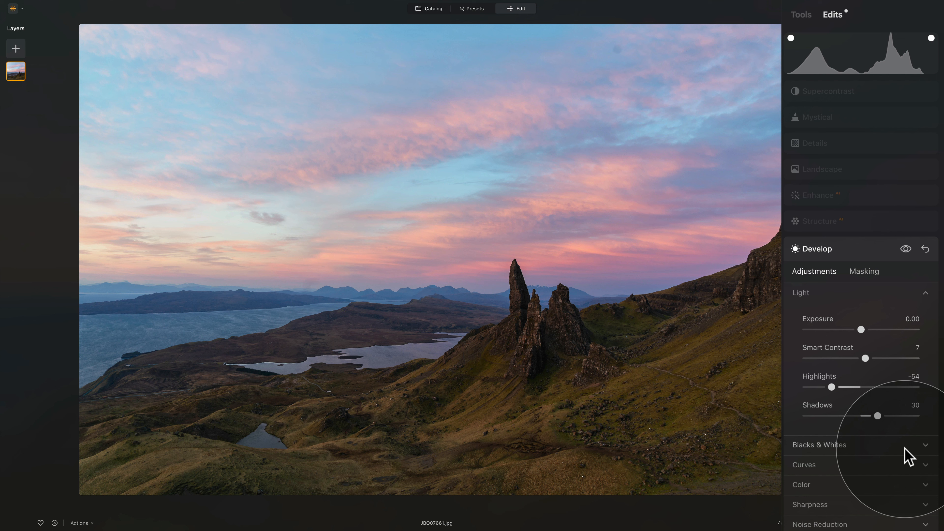
left_click(904, 447)
left_click_drag(831, 387, 823, 387)
Push Shadows and Blacks to -100 to demonstrate shadow clipping on the pinnacle photo.
left_click_drag(878, 417, 803, 419)
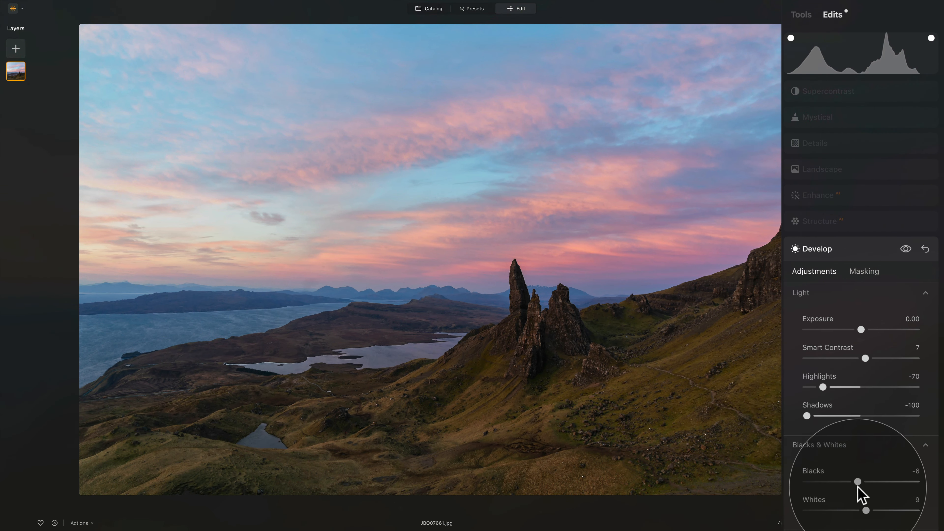
left_click_drag(857, 481, 805, 482)
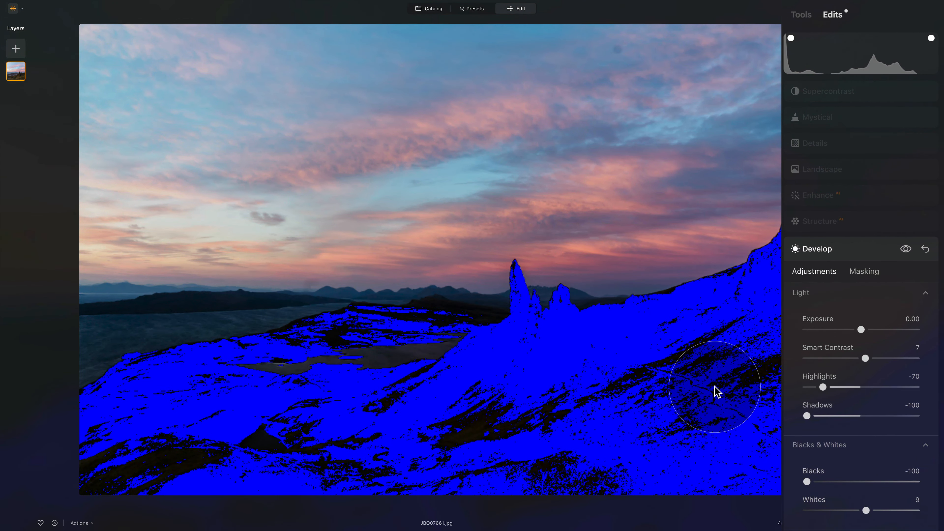
Reset the Develop Shadows and Blacks to their defaults, and set Shadows to 28 and Blacks to -16.
double_click(821, 406)
double_click(814, 471)
left_click_drag(861, 416, 876, 416)
left_click_drag(861, 482, 851, 483)
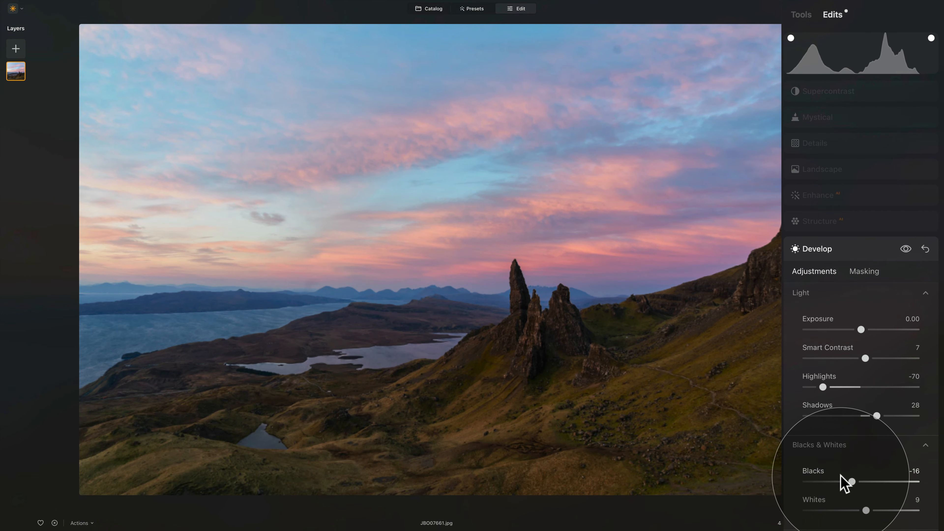
Expand the Supercontrast adjustments in the pinnacle photo's applied edits.
left_click(829, 92)
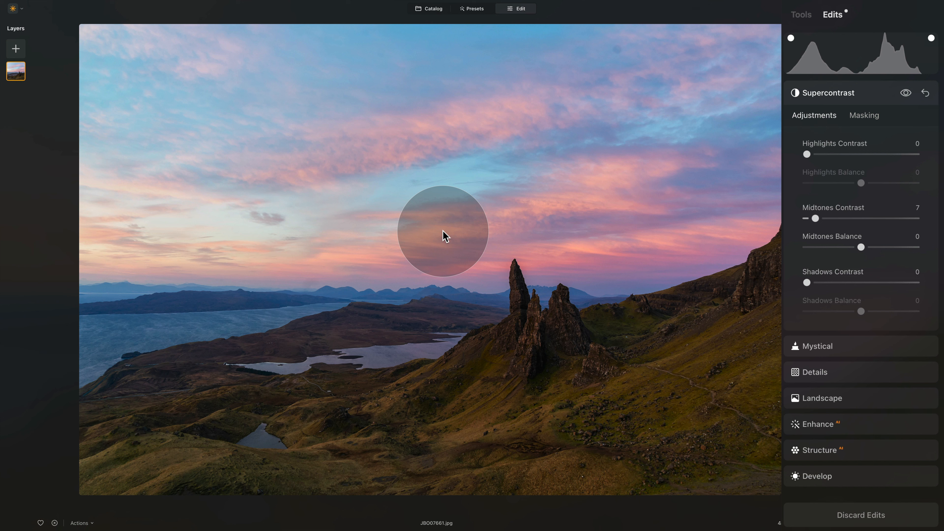